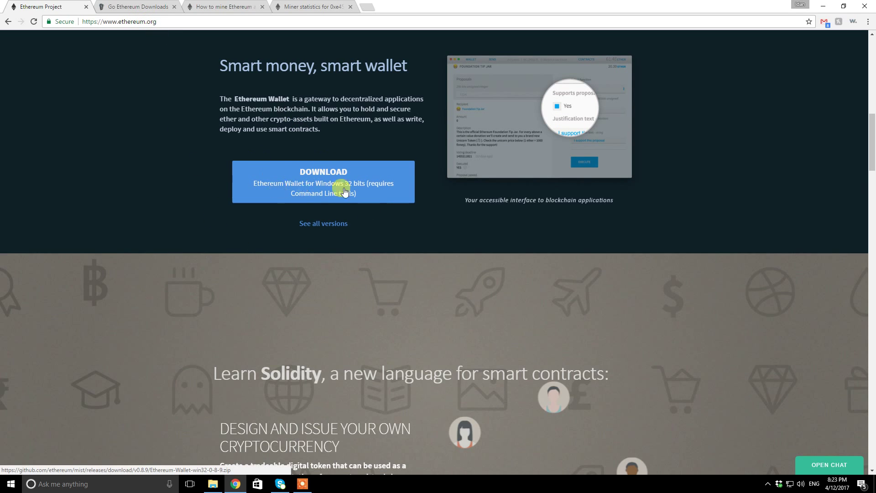
- Go to the Go Ethereum downloads page and get the Geth 1.5.9 Windows build
{"action": "left_click", "coordinate": [129, 7]}
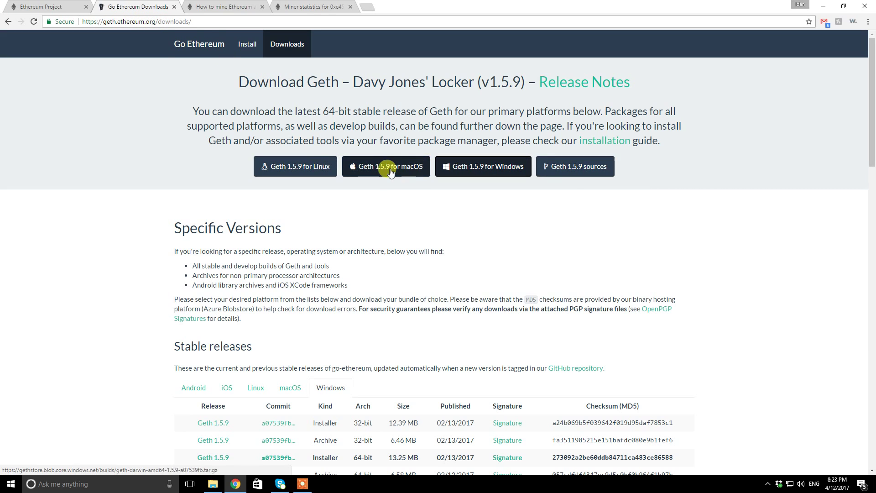
{"action": "left_click", "coordinate": [487, 162]}
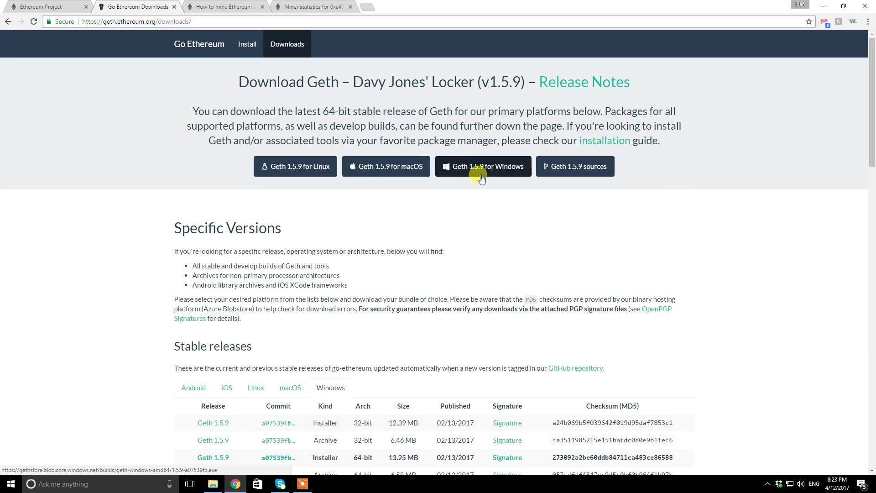
- Review the EthereumPool tutorial's AMD and NVIDIA cudaminer.zip steps, then bring up the ethereum miner folder
{"action": "left_click", "coordinate": [218, 4]}
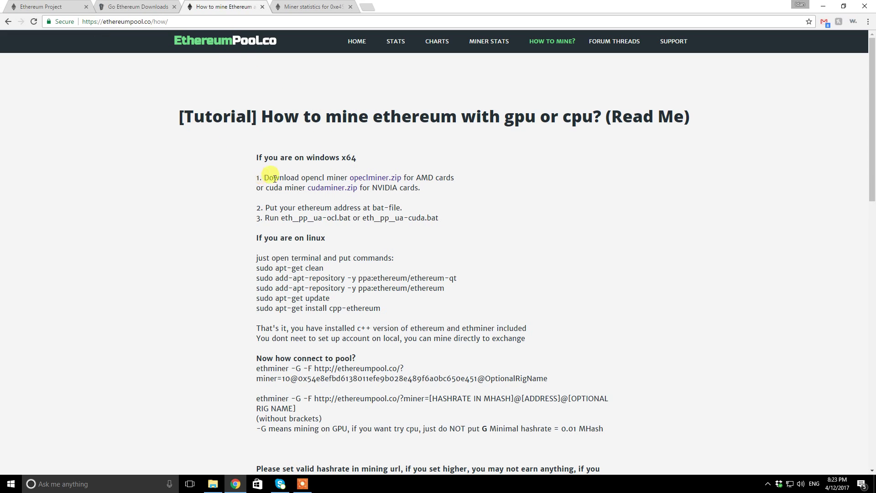
{"action": "left_click_drag", "start_coordinate": [265, 178], "coordinate": [401, 174]}
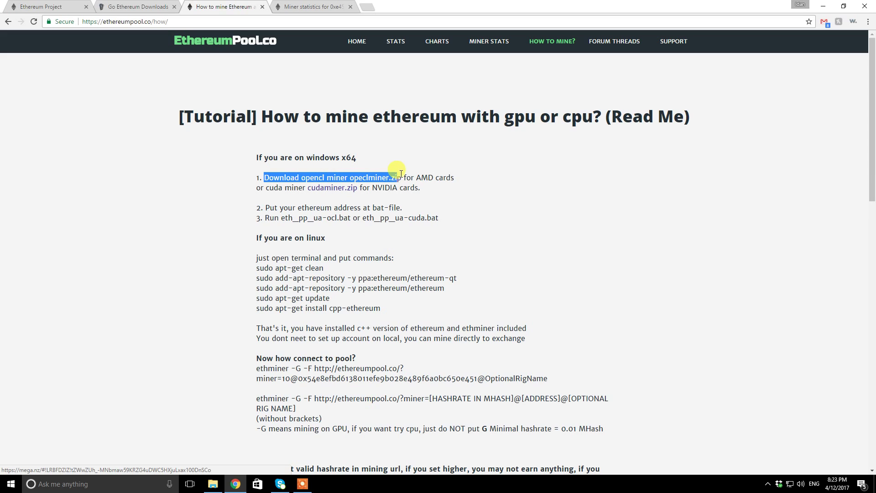
{"action": "left_click", "coordinate": [404, 174]}
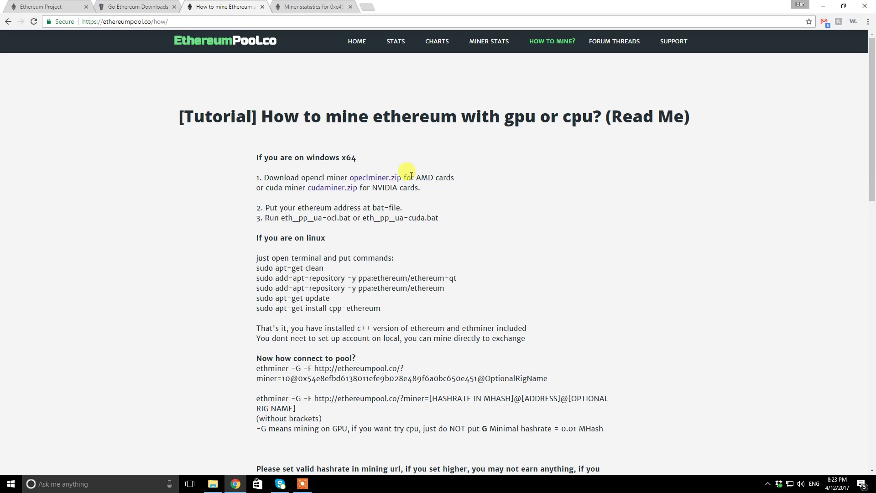
{"action": "double_click", "coordinate": [425, 177]}
{"action": "double_click", "coordinate": [383, 188]}
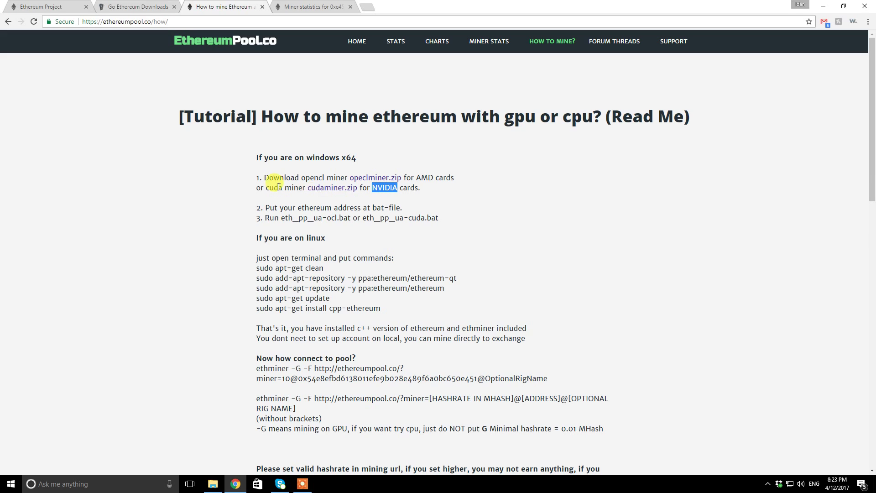
{"action": "left_click_drag", "start_coordinate": [306, 187], "coordinate": [424, 188]}
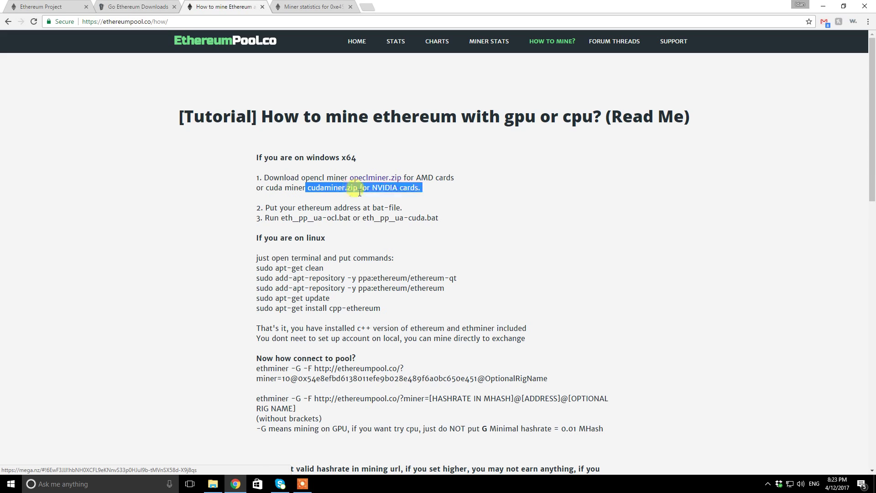
{"action": "left_click", "coordinate": [296, 188]}
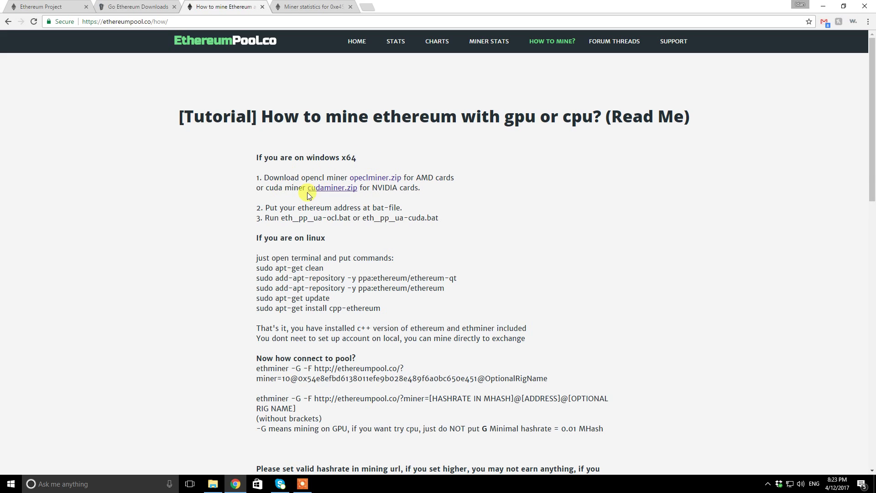
{"action": "left_click", "coordinate": [213, 484]}
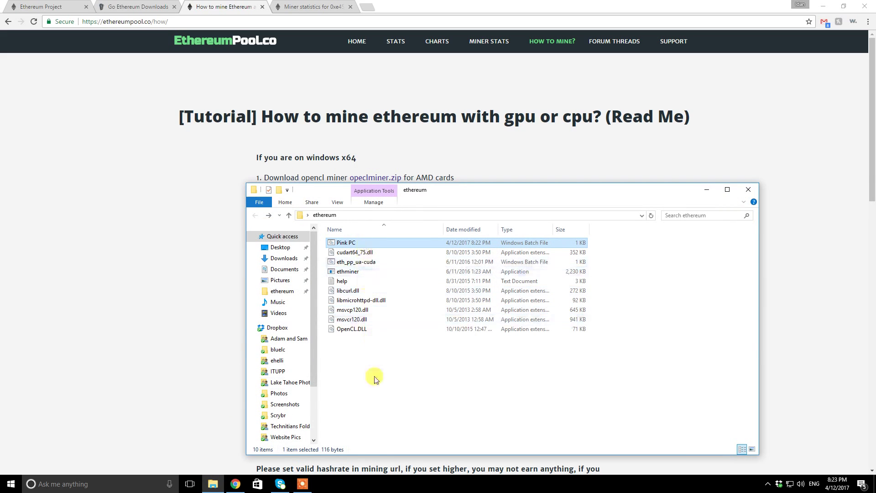
- Open the Pink PC batch file for editing from its right-click menu
{"action": "right_click", "coordinate": [349, 244]}
{"action": "left_click", "coordinate": [334, 246]}
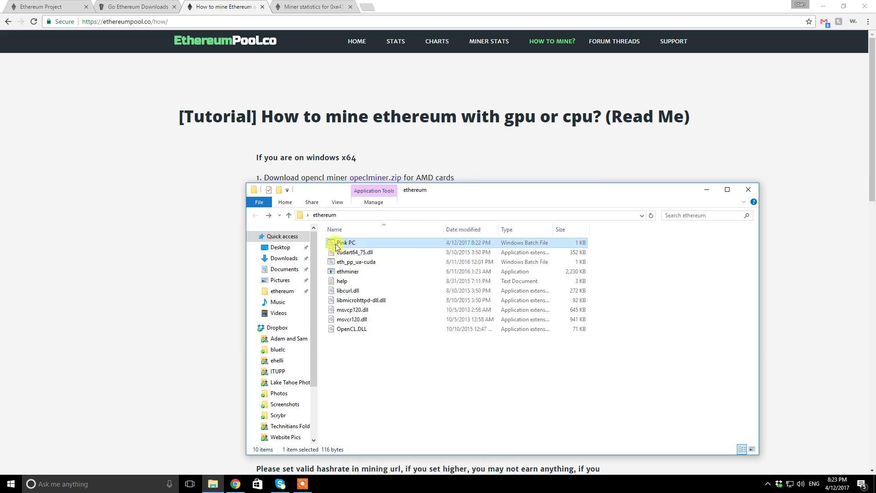
{"action": "right_click", "coordinate": [366, 244]}
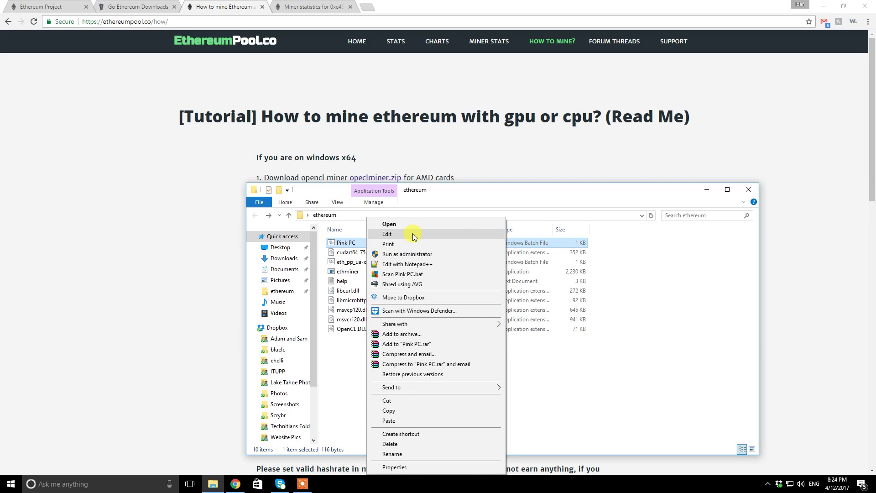
{"action": "left_click", "coordinate": [413, 234]}
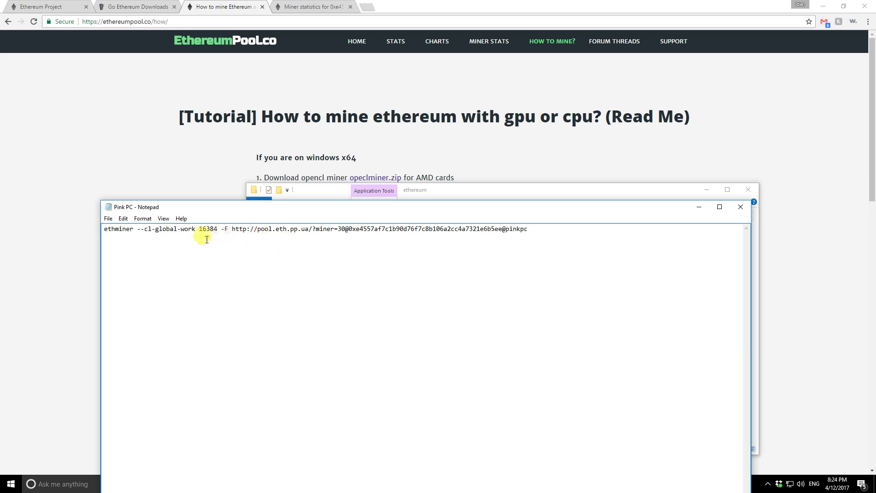
- Review the --cl-global-work 16384 option and the -F pool URL in Pink PC.bat
{"action": "left_click_drag", "start_coordinate": [141, 229], "coordinate": [217, 230]}
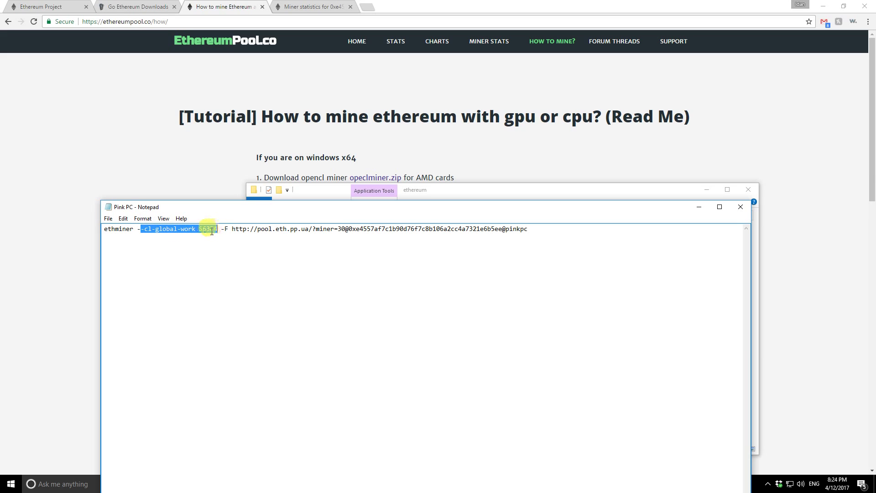
{"action": "left_click", "coordinate": [212, 230]}
{"action": "left_click_drag", "start_coordinate": [137, 229], "coordinate": [218, 229]}
{"action": "left_click", "coordinate": [219, 229]}
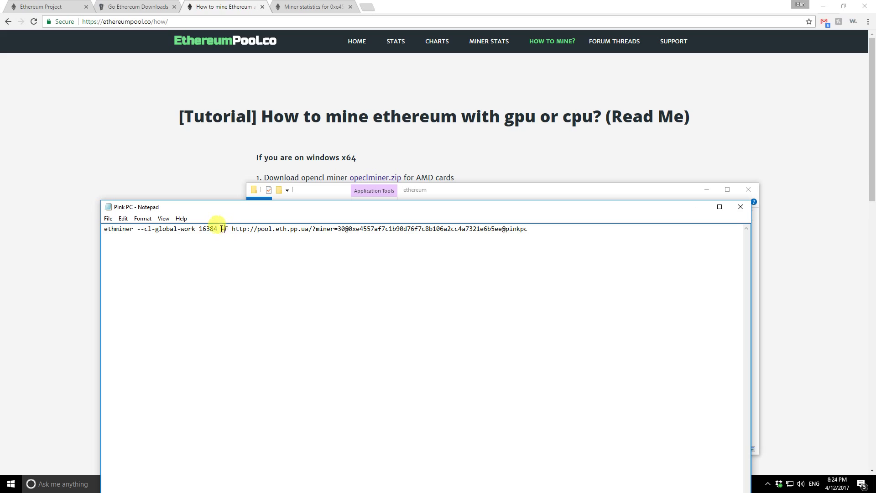
{"action": "left_click", "coordinate": [227, 229]}
{"action": "left_click_drag", "start_coordinate": [231, 228], "coordinate": [309, 233]}
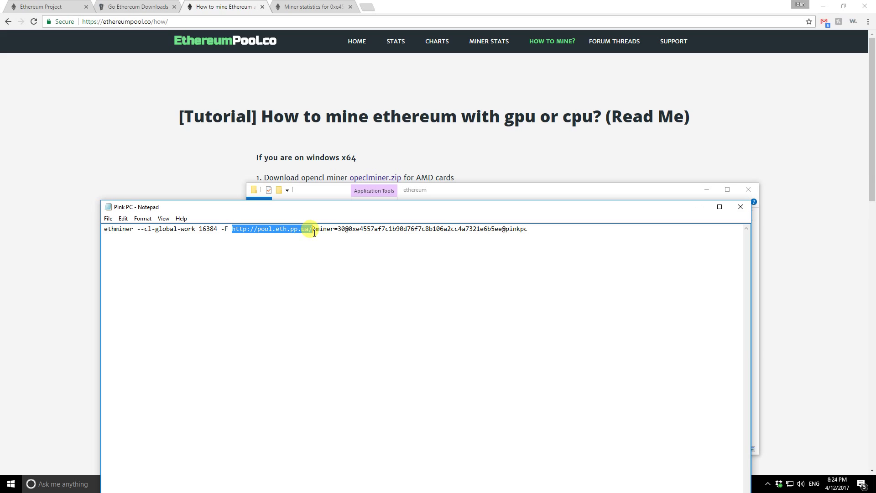
{"action": "left_click", "coordinate": [308, 232]}
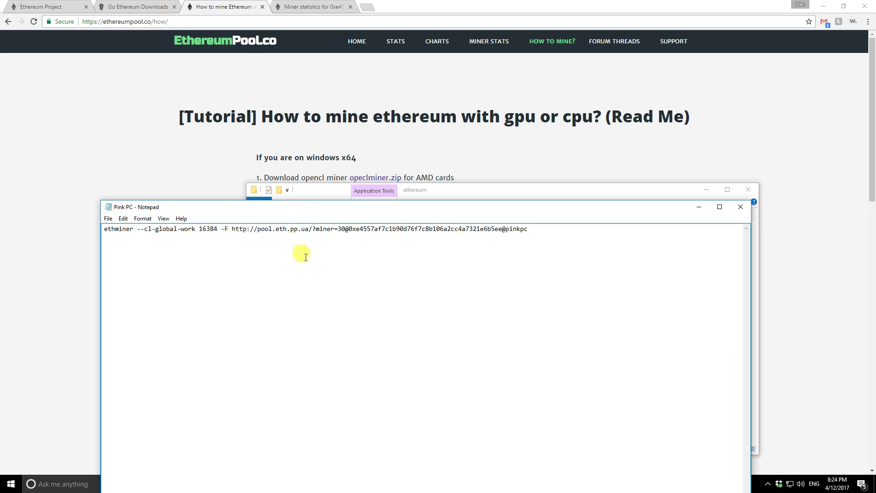
{"action": "left_click_drag", "start_coordinate": [235, 229], "coordinate": [297, 229]}
{"action": "left_click", "coordinate": [299, 229]}
- Check the miner=30 value, wallet address and rig name in the command
{"action": "left_click_drag", "start_coordinate": [338, 229], "coordinate": [346, 228]}
{"action": "left_click_drag", "start_coordinate": [349, 228], "coordinate": [502, 239]}
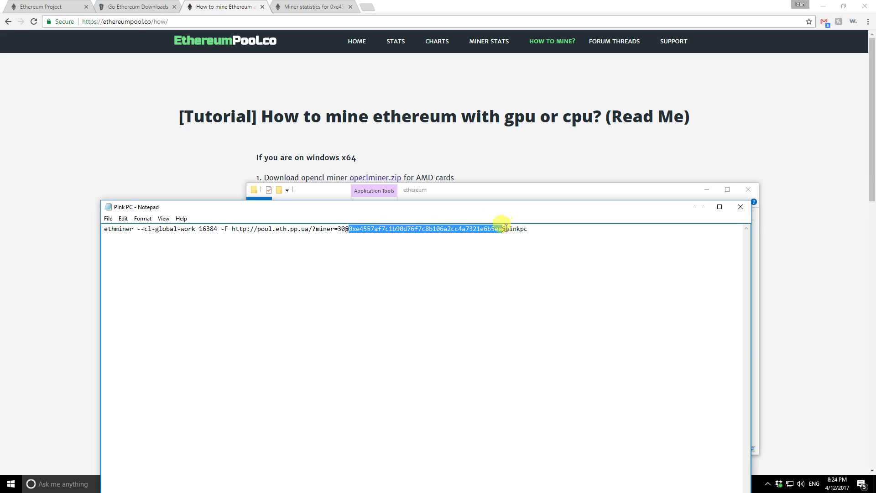
{"action": "left_click", "coordinate": [471, 228]}
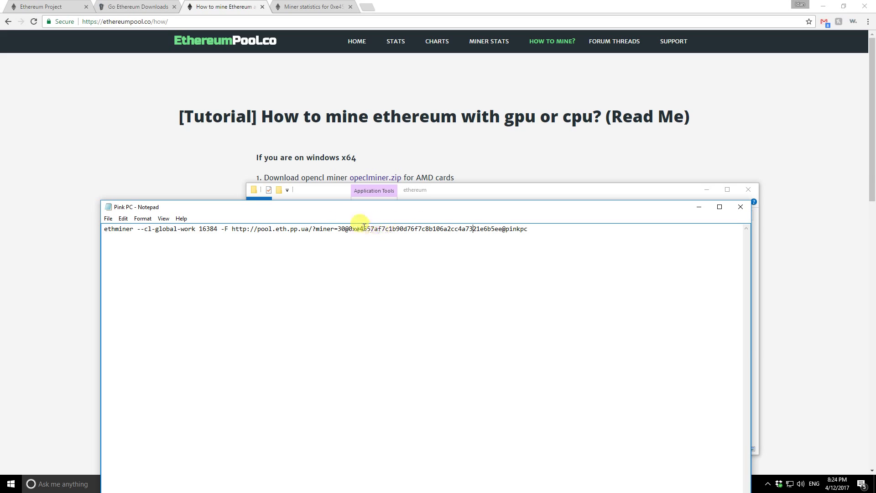
{"action": "left_click_drag", "start_coordinate": [350, 229], "coordinate": [532, 230]}
{"action": "left_click", "coordinate": [503, 229]}
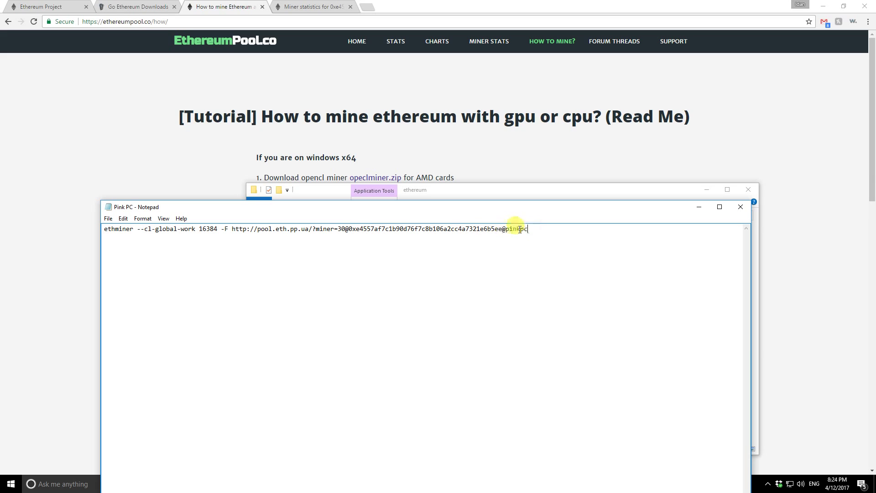
- Close Notepad with the command unchanged and launch the miner from Pink PC.bat
{"action": "left_click_drag", "start_coordinate": [525, 229], "coordinate": [93, 209]}
{"action": "key", "text": "End"}
{"action": "left_click", "coordinate": [740, 207]}
{"action": "double_click", "coordinate": [353, 241]}
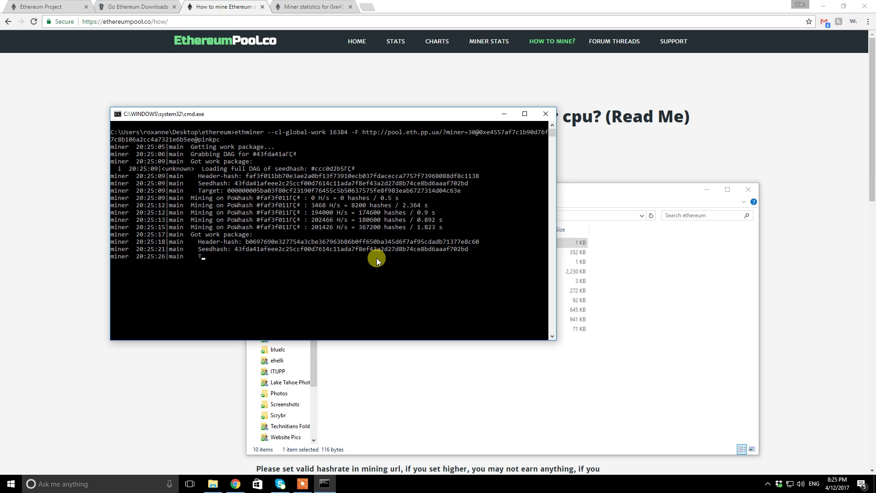
- Stop ethminer after it starts hashing by closing the cmd.exe window
{"action": "left_click", "coordinate": [546, 114]}
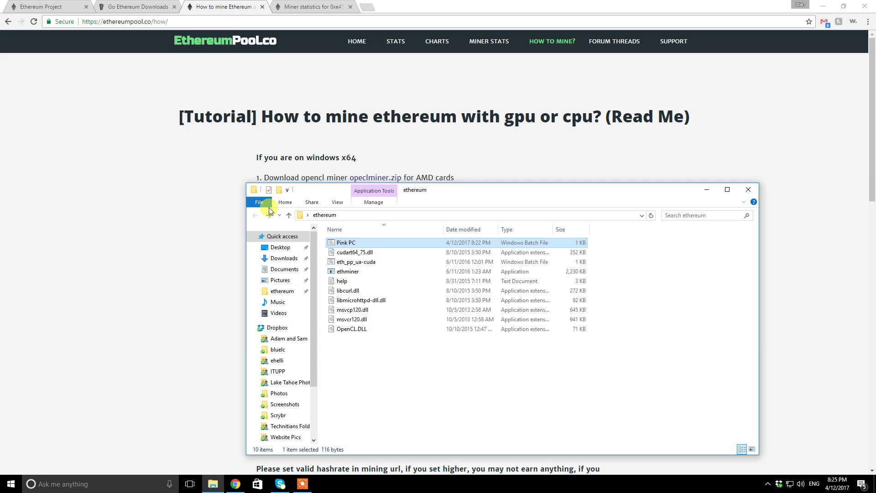
- Reload the Eth.pp.ua miner statistics page for the wallet address
{"action": "left_click", "coordinate": [354, 102]}
{"action": "left_click", "coordinate": [312, 7]}
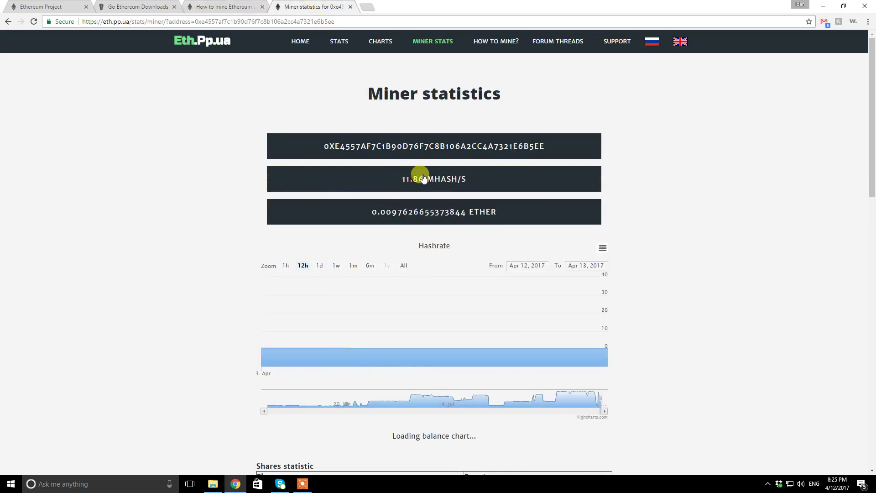
{"action": "left_click", "coordinate": [218, 22]}
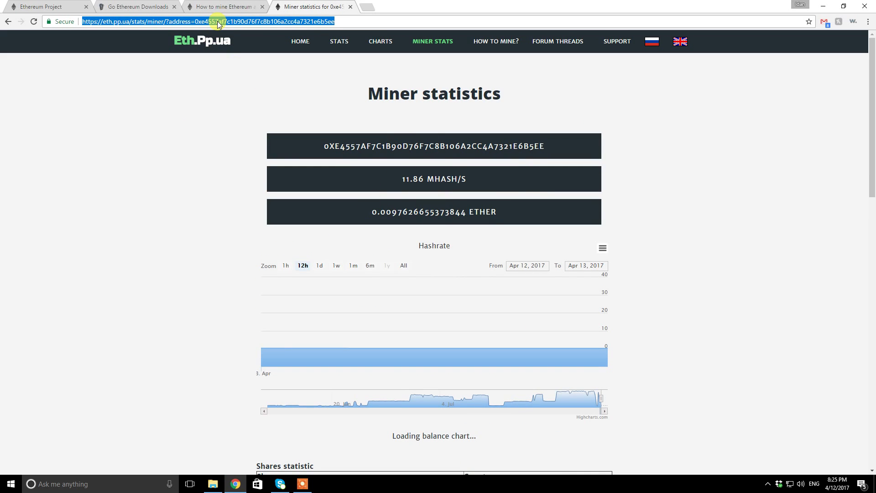
{"action": "left_click", "coordinate": [217, 21]}
{"action": "left_click_drag", "start_coordinate": [195, 22], "coordinate": [359, 21]}
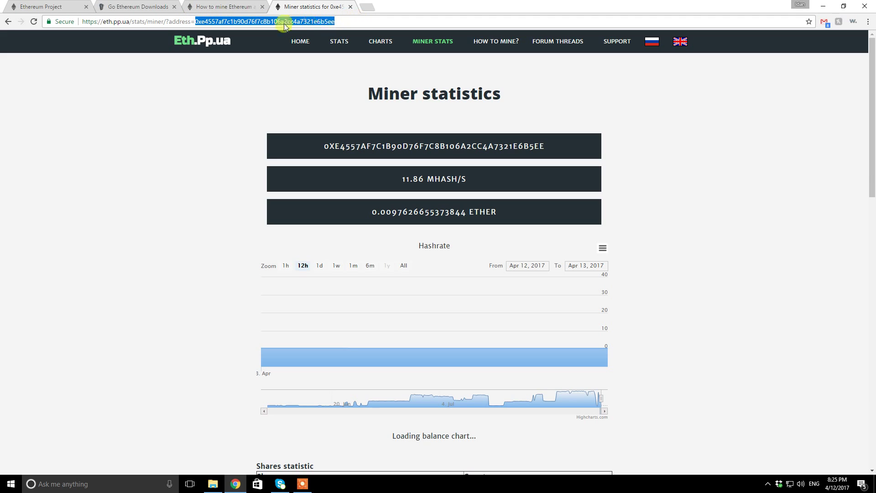
{"action": "left_click", "coordinate": [195, 21]}
{"action": "left_click_drag", "start_coordinate": [195, 21], "coordinate": [350, 21]}
{"action": "left_click_drag", "start_coordinate": [82, 22], "coordinate": [196, 24]}
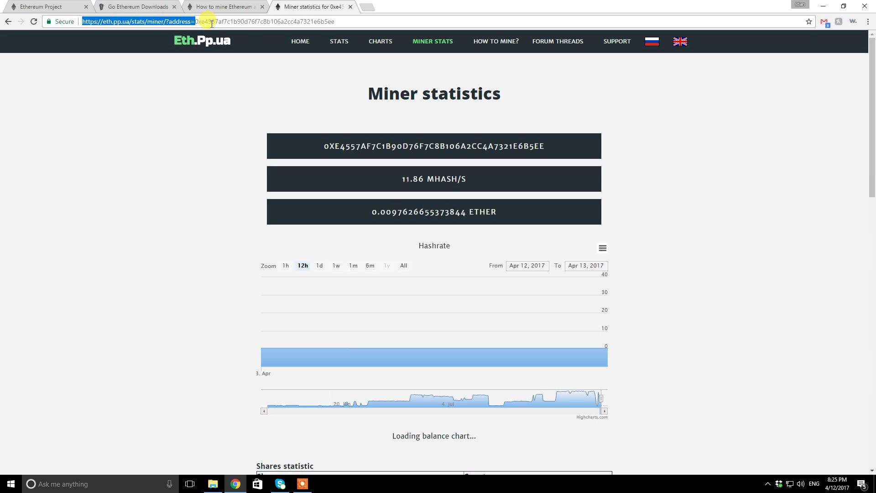
{"action": "left_click", "coordinate": [211, 21]}
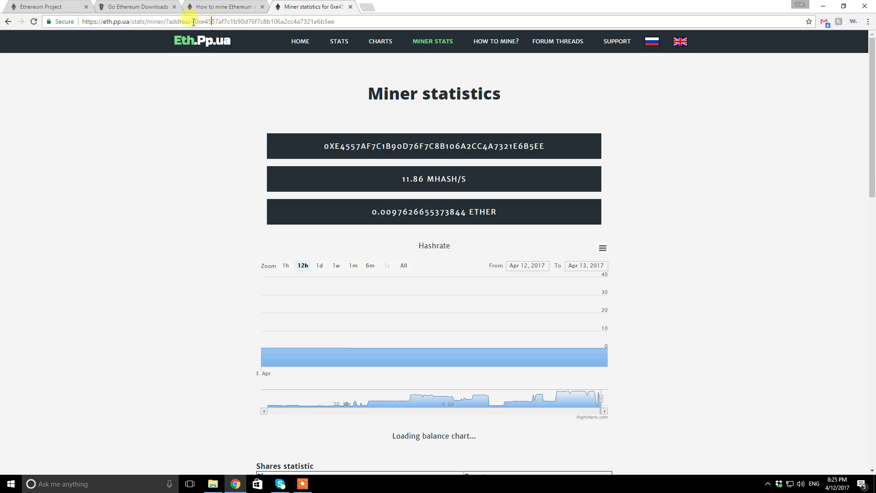
{"action": "left_click_drag", "start_coordinate": [197, 21], "coordinate": [352, 21]}
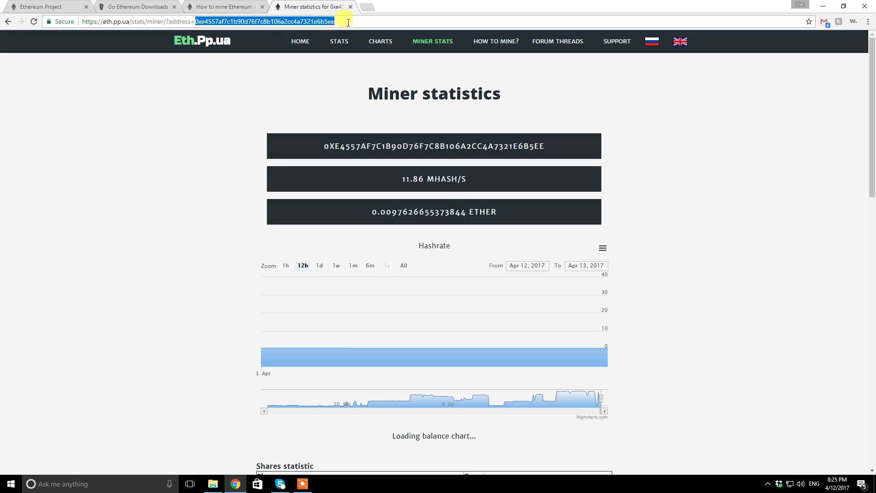
{"action": "key", "text": "Return"}
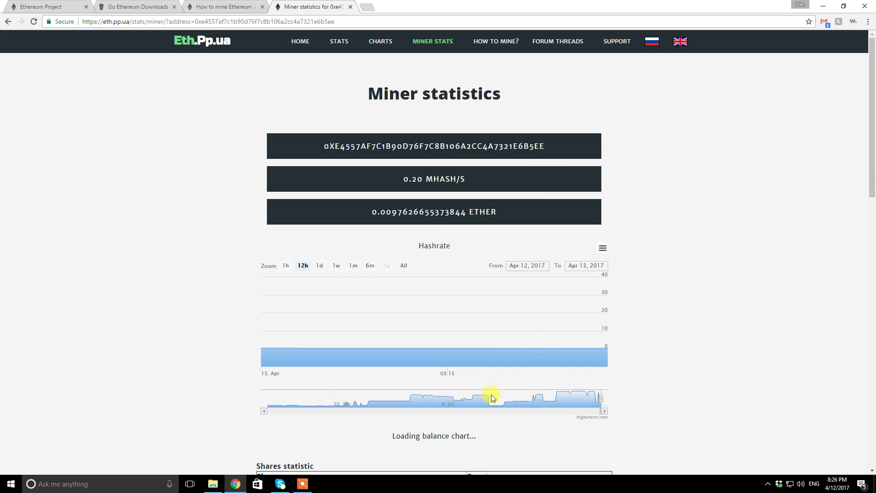
- Scroll through the stats showing 0.20 MH/s, then bring up the ethereum folder
{"action": "scroll", "coordinate": [639, 197], "scroll_direction": "down", "scroll_amount": 8}
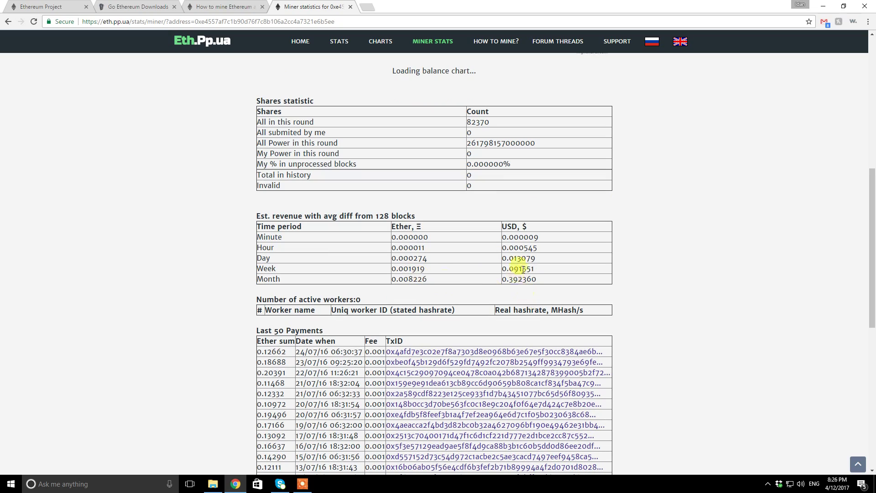
{"action": "scroll", "coordinate": [574, 329], "scroll_direction": "down", "scroll_amount": 10}
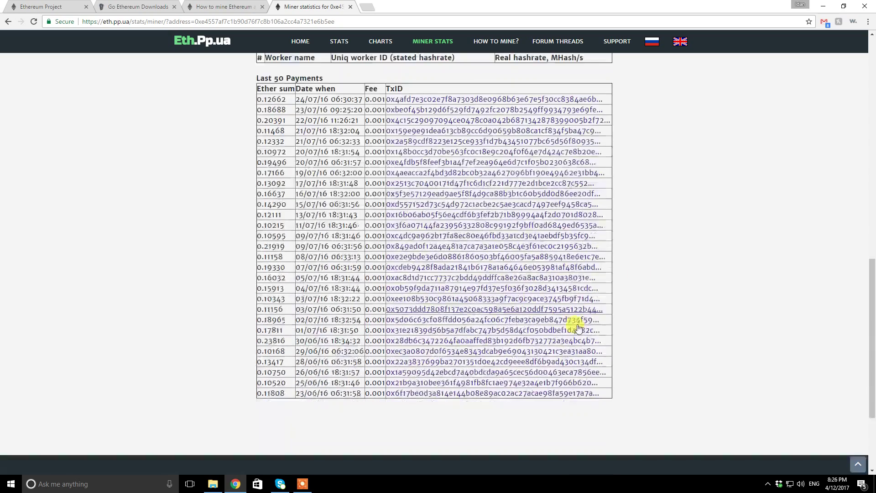
{"action": "scroll", "coordinate": [579, 365], "scroll_direction": "up", "scroll_amount": 10}
{"action": "scroll", "coordinate": [585, 329], "scroll_direction": "up", "scroll_amount": 8}
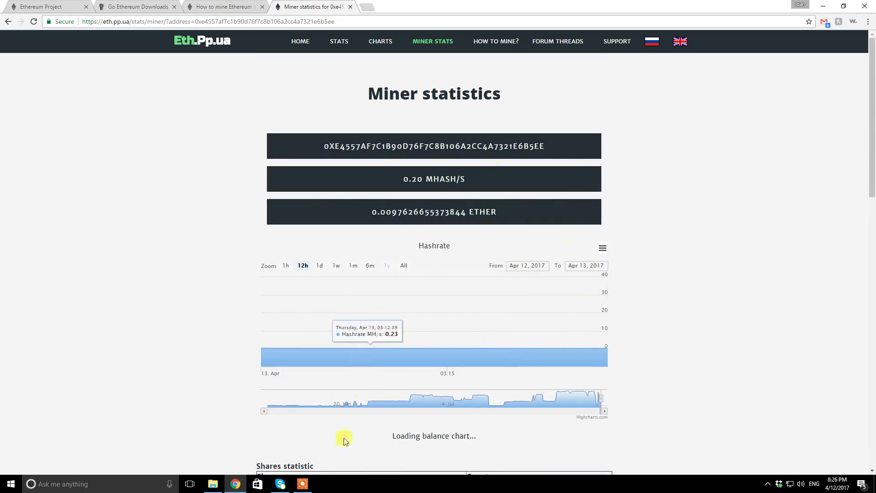
{"action": "left_click", "coordinate": [211, 485]}
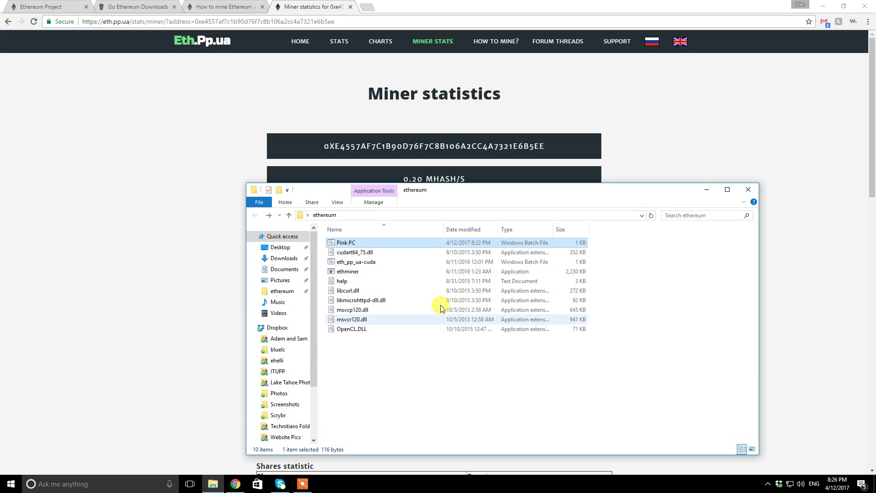
- Start ethminer from Pink PC.bat and watch the pool's hashrate chart climb toward 13 MH/s
{"action": "double_click", "coordinate": [354, 247]}
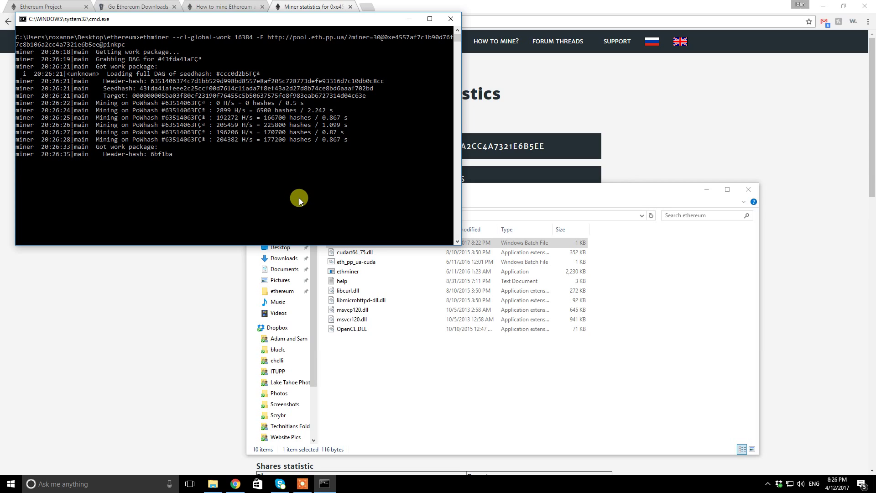
{"action": "left_click", "coordinate": [308, 489]}
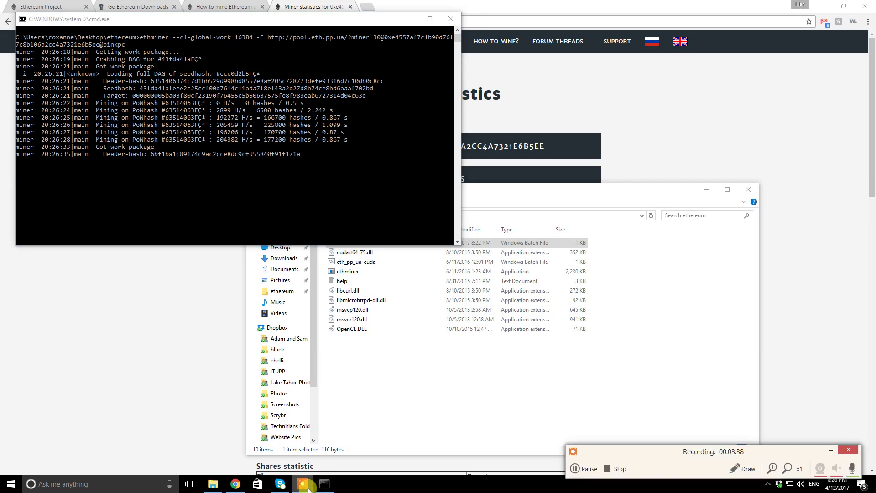
{"action": "left_click", "coordinate": [618, 470]}
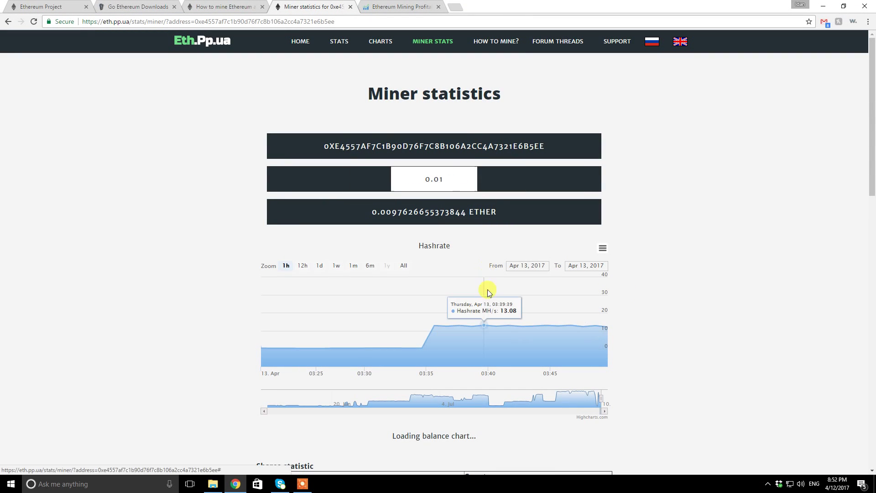
{"action": "mouse_move", "coordinate": [404, 184]}
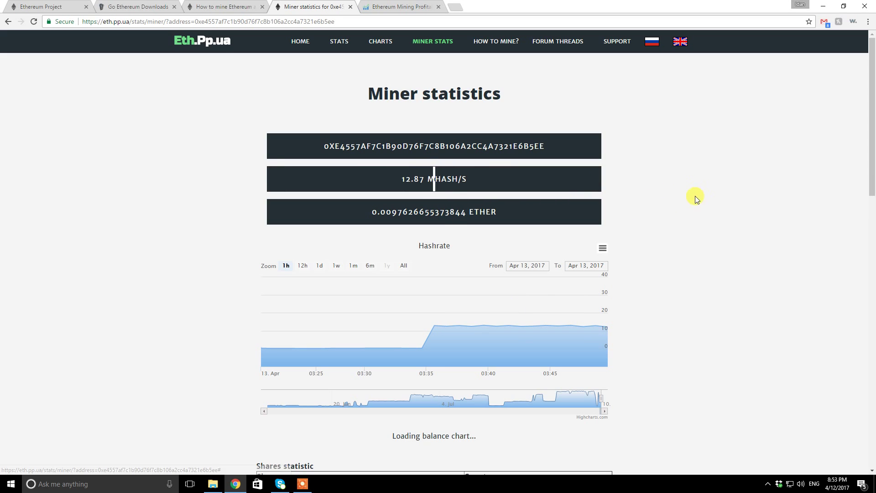
{"action": "scroll", "coordinate": [688, 212], "scroll_direction": "down", "scroll_amount": 1}
{"action": "scroll", "coordinate": [688, 212], "scroll_direction": "down", "scroll_amount": 1}
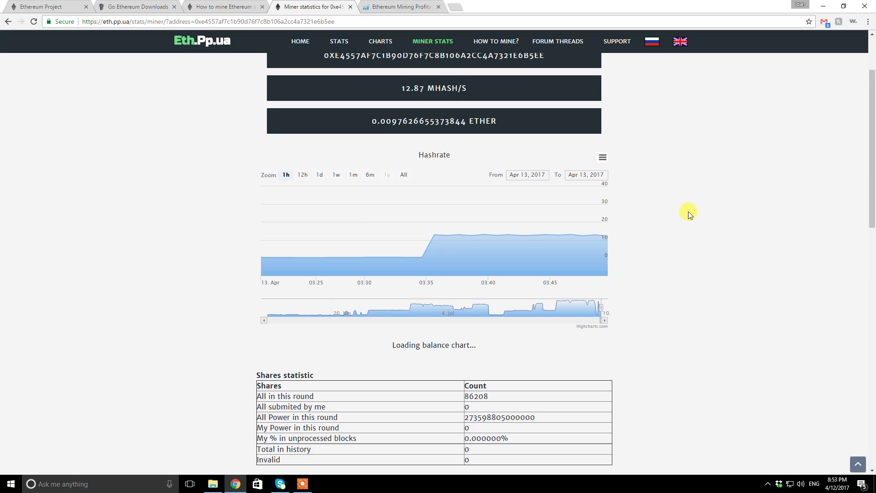
{"action": "scroll", "coordinate": [689, 212], "scroll_direction": "up", "scroll_amount": 2}
{"action": "mouse_move", "coordinate": [573, 342]}
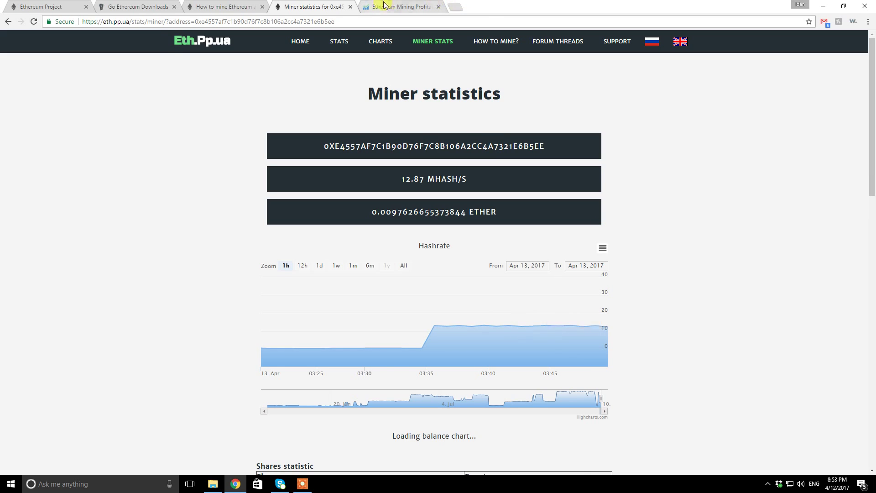
{"action": "left_click", "coordinate": [401, 6]}
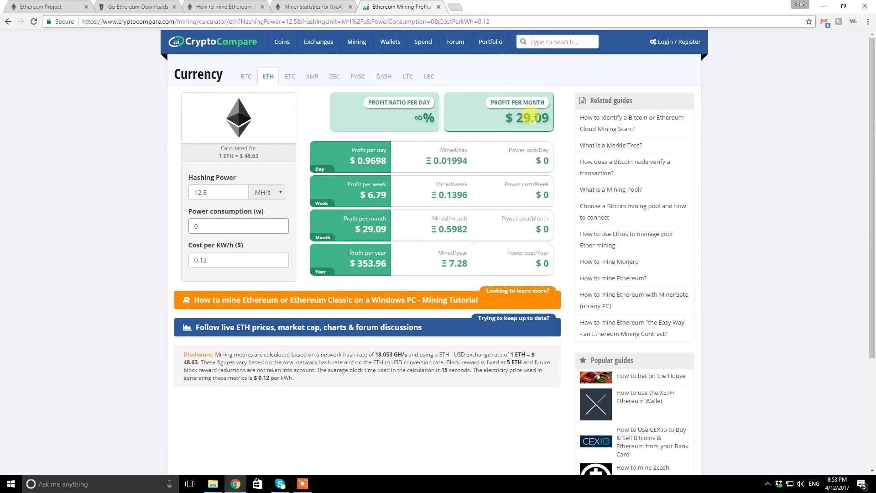
- Note the current $29.09 monthly profit and 0.5982 ETH mined per month
{"action": "left_click_drag", "start_coordinate": [514, 119], "coordinate": [549, 119]}
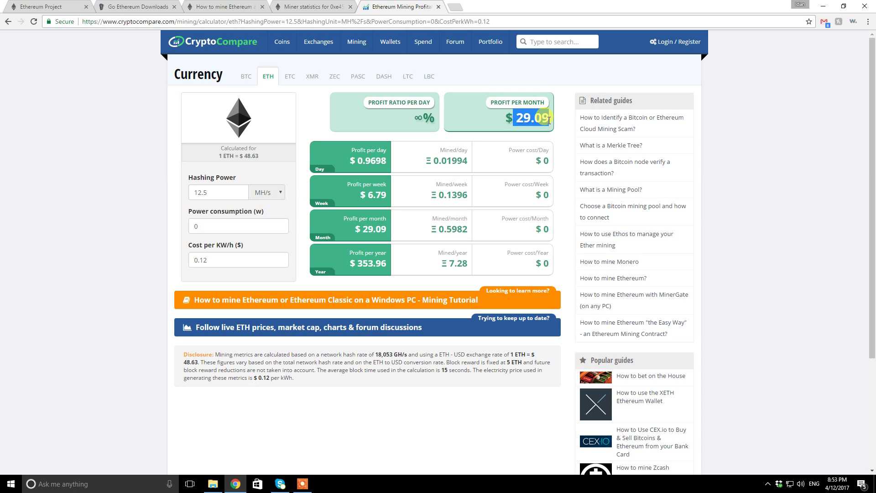
{"action": "left_click", "coordinate": [521, 118]}
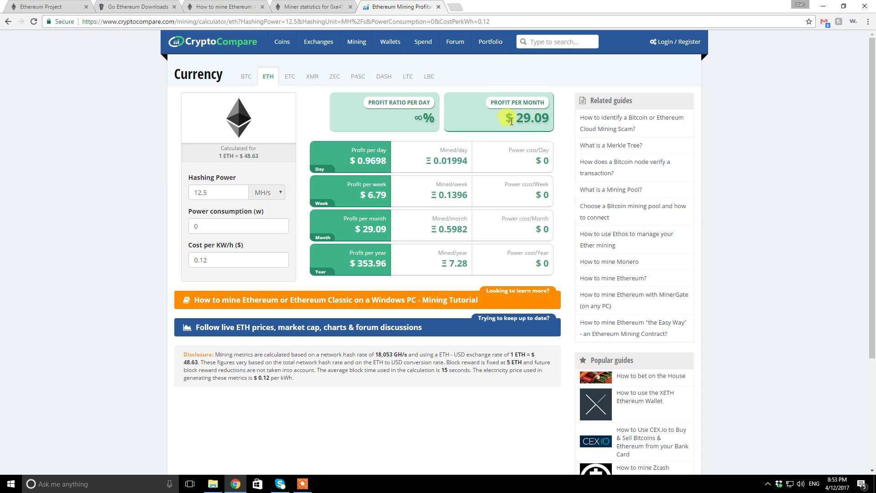
{"action": "left_click_drag", "start_coordinate": [436, 229], "coordinate": [462, 229]}
{"action": "left_click", "coordinate": [464, 230]}
- Set power consumption to 230 W and electricity cost to $0.14 per kWh
{"action": "left_click_drag", "start_coordinate": [216, 226], "coordinate": [180, 223]}
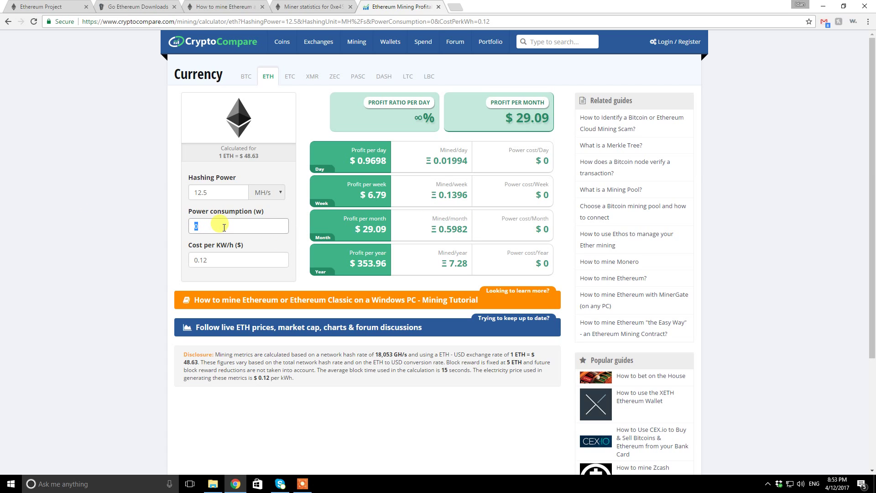
{"action": "type", "text": "2"}
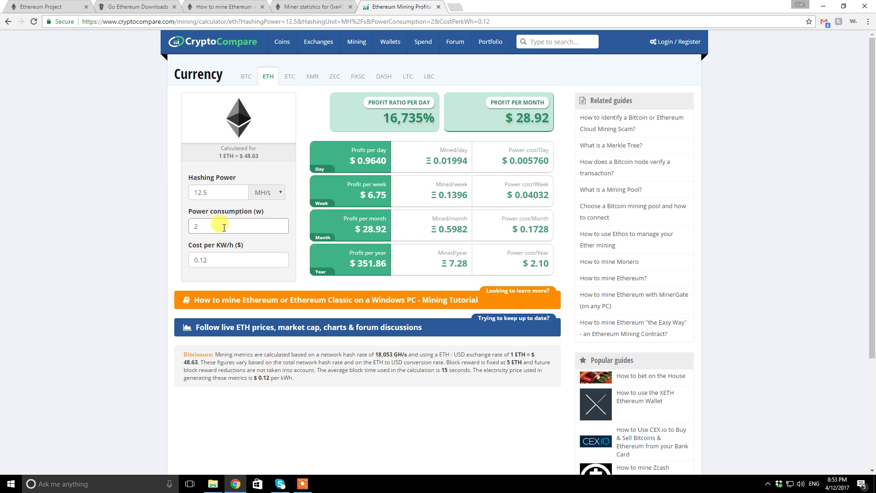
{"action": "type", "text": "30"}
{"action": "left_click", "coordinate": [219, 263]}
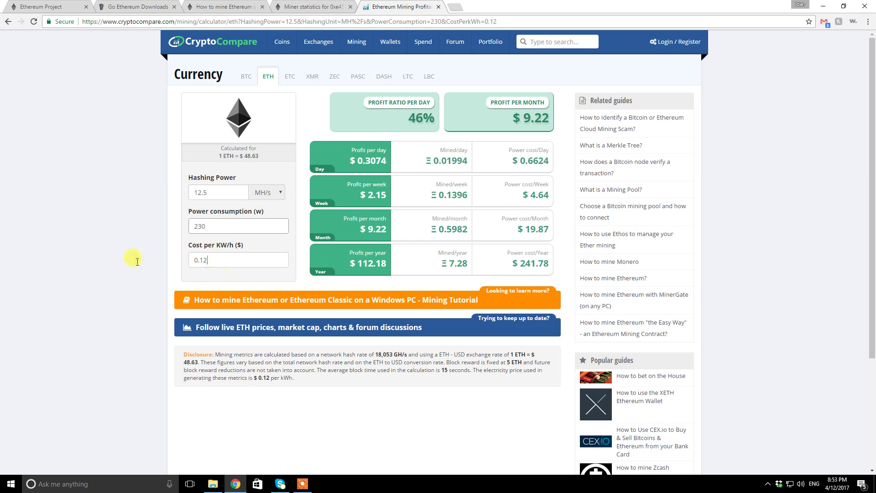
{"action": "left_click", "coordinate": [229, 260]}
{"action": "key", "text": "BackSpace"}
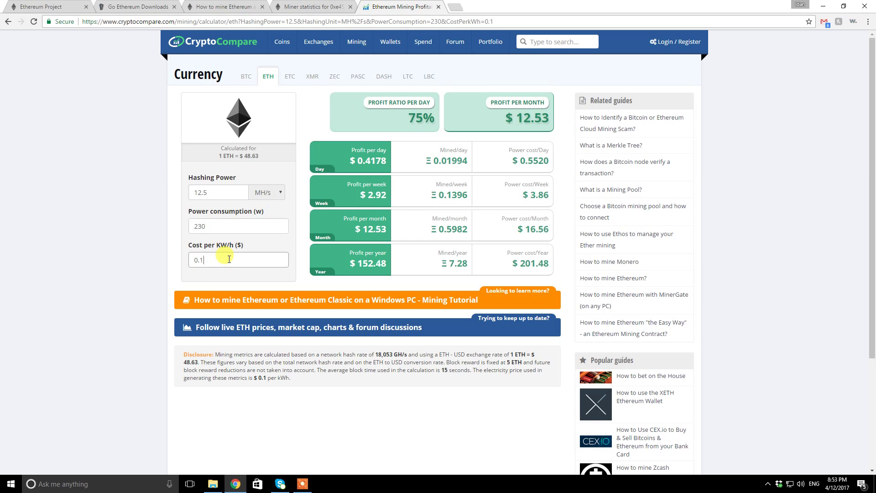
{"action": "type", "text": "4"}
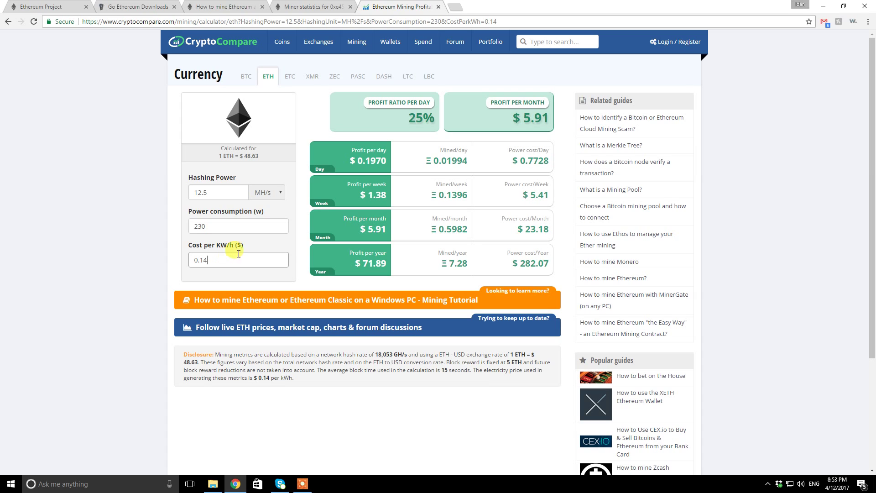
{"action": "double_click", "coordinate": [217, 260]}
{"action": "left_click", "coordinate": [226, 260]}
{"action": "double_click", "coordinate": [239, 267]}
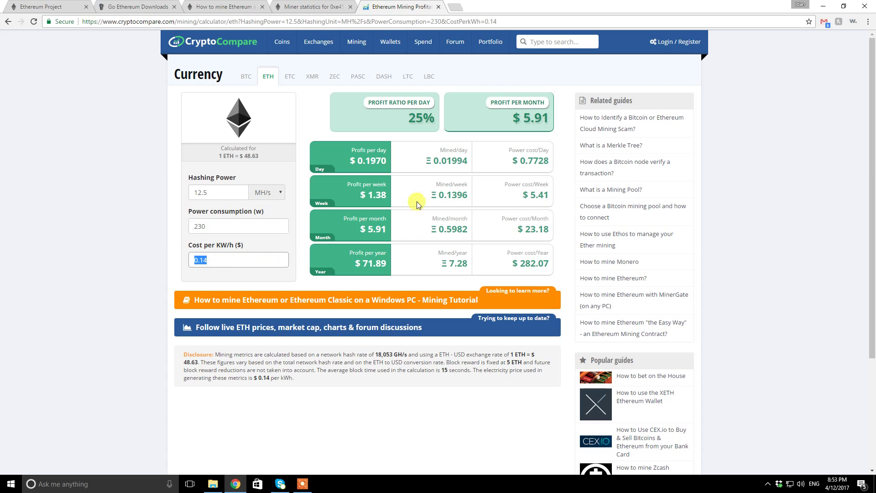
- Check the resulting $5.91 monthly net profit, then return to the miner statistics tab
{"action": "mouse_move", "coordinate": [512, 118]}
{"action": "left_mouse_down"}
{"action": "mouse_move", "coordinate": [554, 115]}
{"action": "mouse_move", "coordinate": [510, 123]}
{"action": "left_mouse_up"}
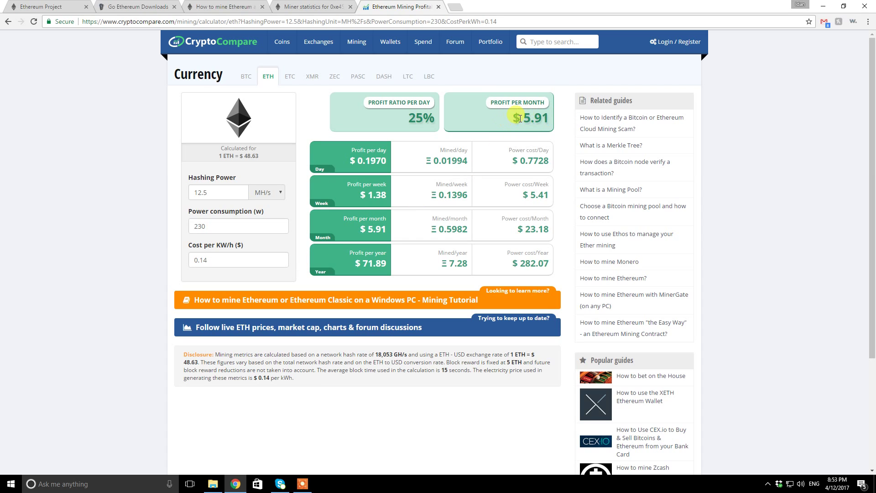
{"action": "left_click", "coordinate": [450, 130]}
{"action": "mouse_move", "coordinate": [460, 123]}
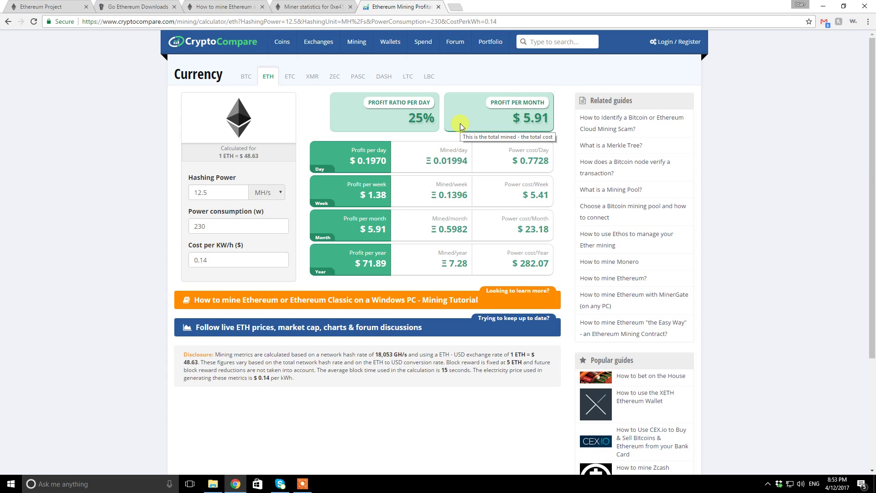
{"action": "mouse_move", "coordinate": [501, 120]}
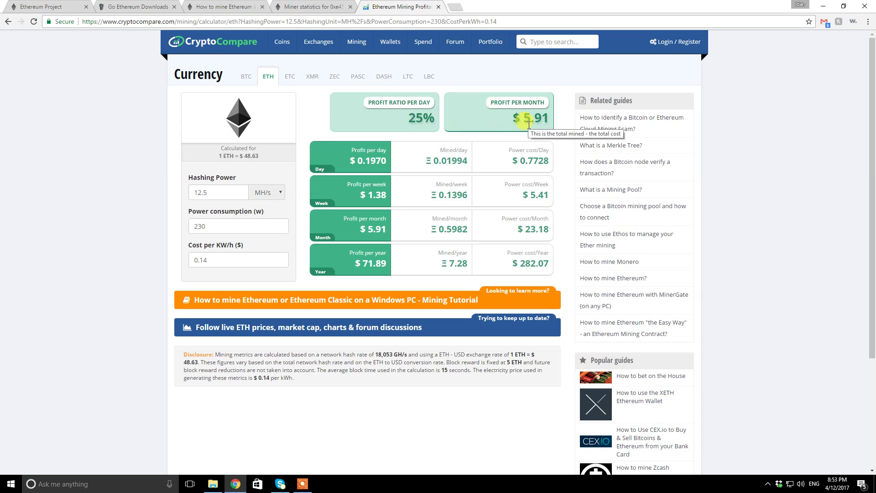
{"action": "double_click", "coordinate": [211, 260]}
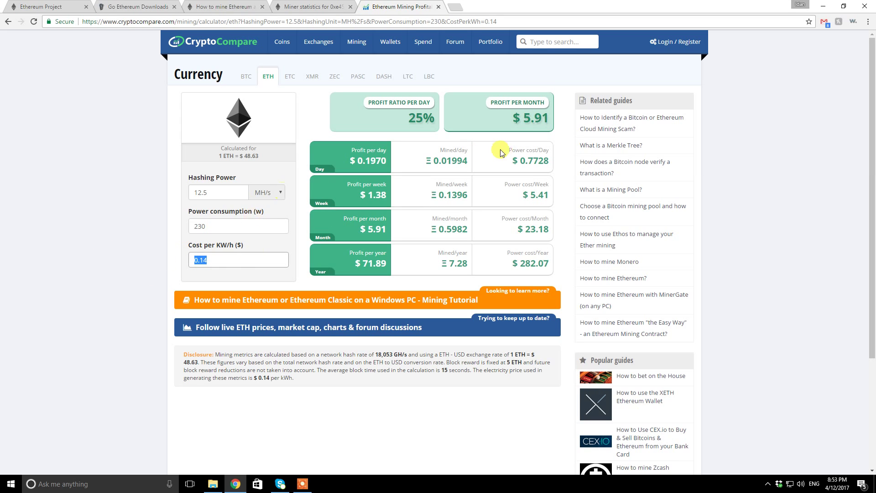
{"action": "key", "text": "ctrl+shift+Tab"}
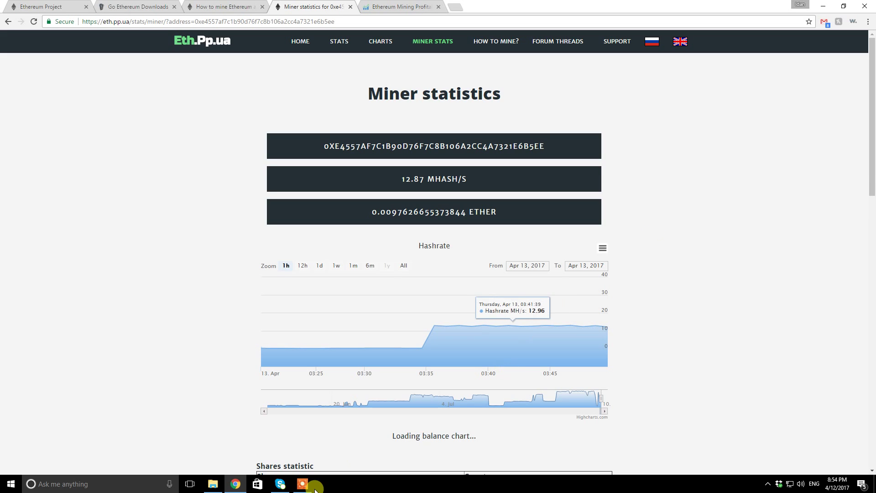
- Look over the miner statistics showing 12.87 MH/s, with hashrate holding near 13 MH/s
{"action": "left_click_drag", "start_coordinate": [665, 448], "coordinate": [680, 376]}
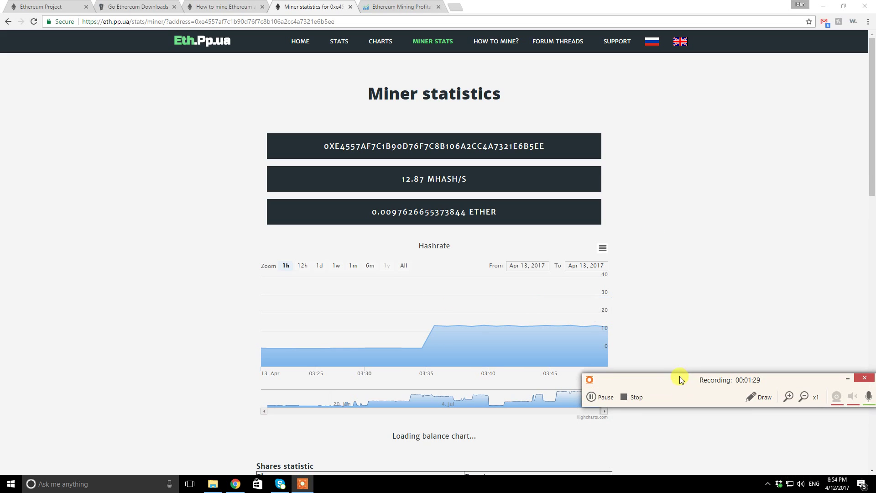